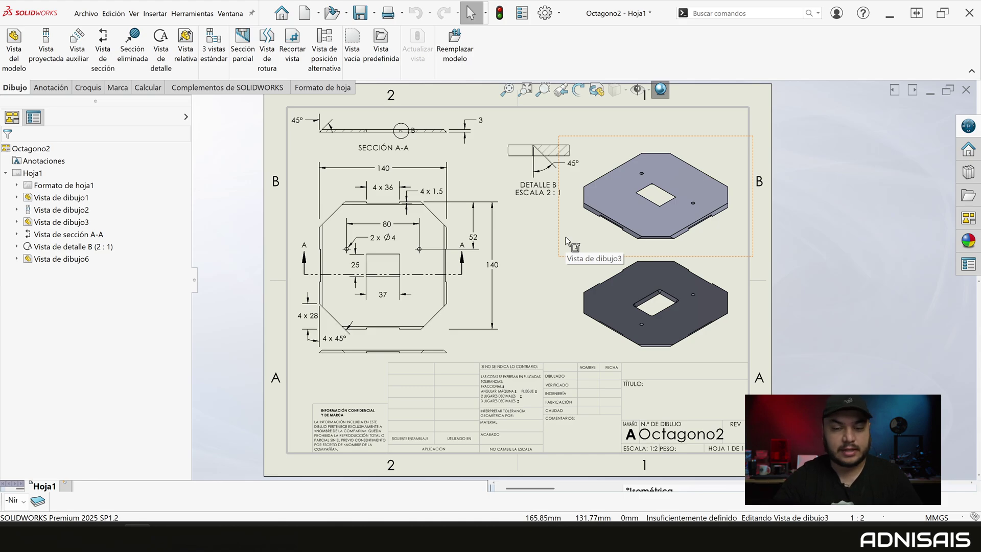
- Minimize the Octagono2 - Hoja1 drawing so the two part windows show tiled
left_click(935, 96)
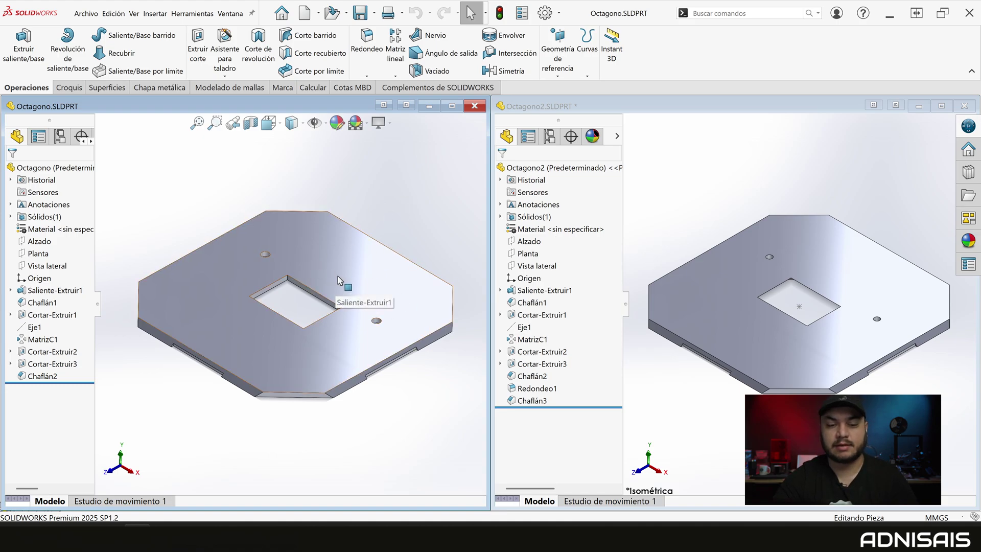
mouse_move(338, 276)
middle_mouse_down()
mouse_move(315, 266)
mouse_move(394, 280)
middle_mouse_up()
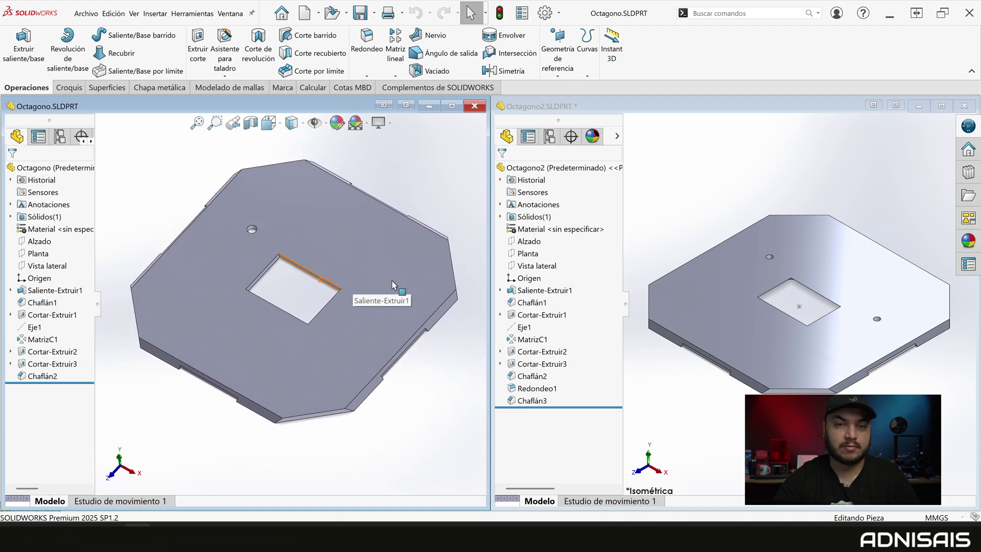
left_click(700, 227)
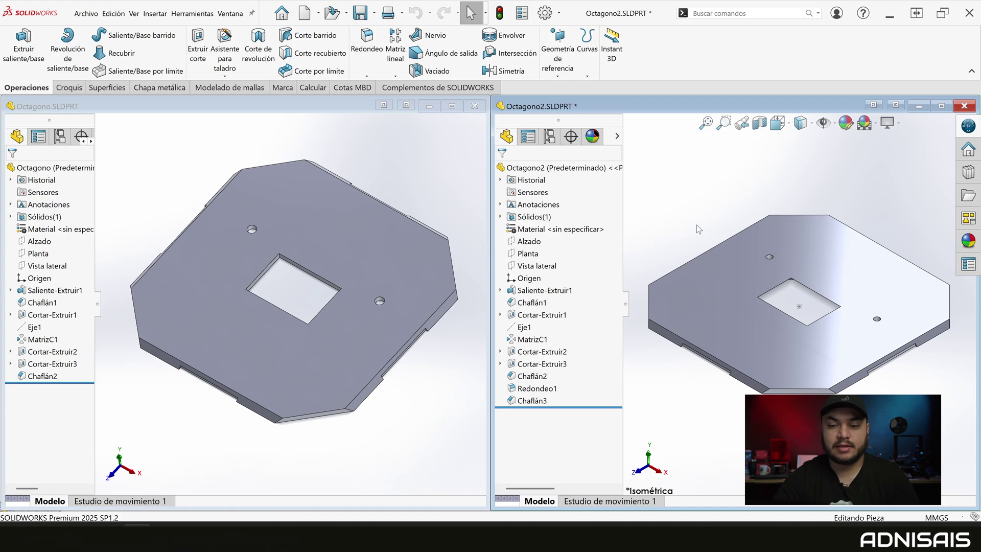
middle_click_drag(698, 225, 603, 209)
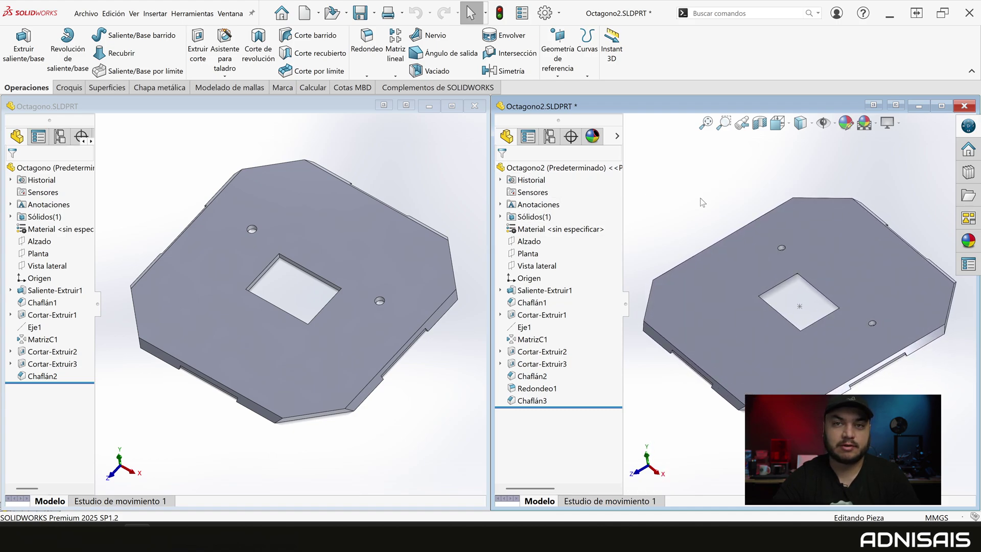
mouse_move(787, 287)
middle_mouse_down()
mouse_move(829, 313)
mouse_move(804, 283)
middle_mouse_up()
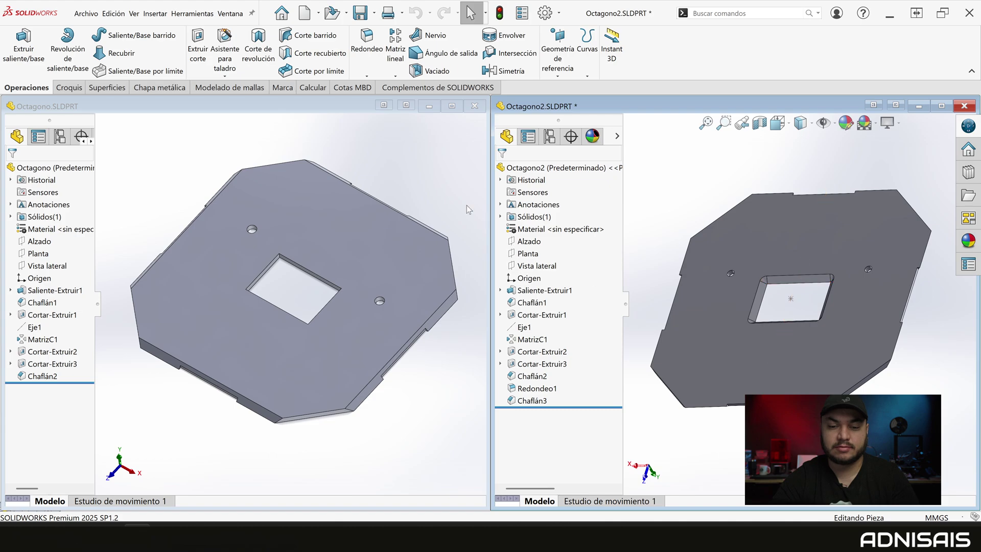
left_click(450, 198)
middle_click_drag(447, 199, 285, 213)
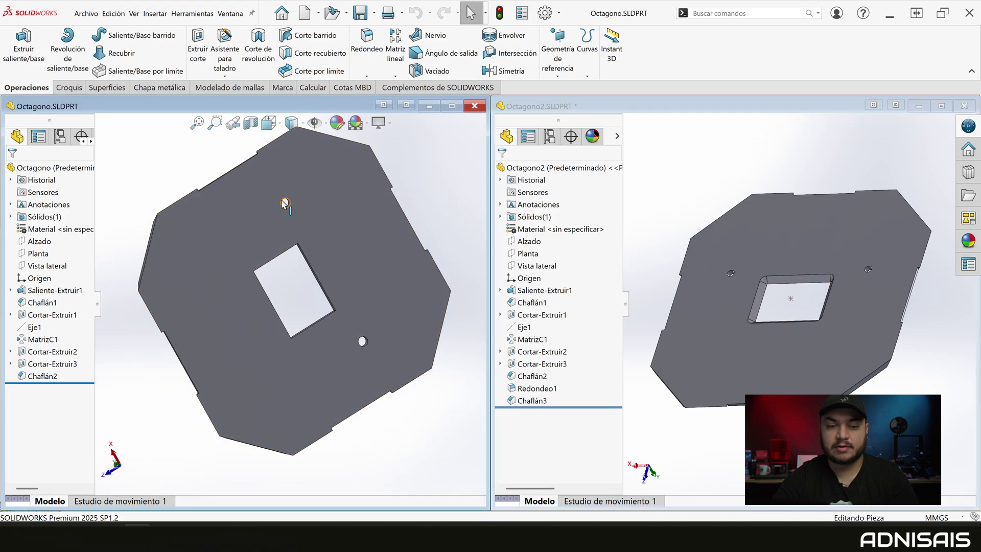
left_click(649, 169)
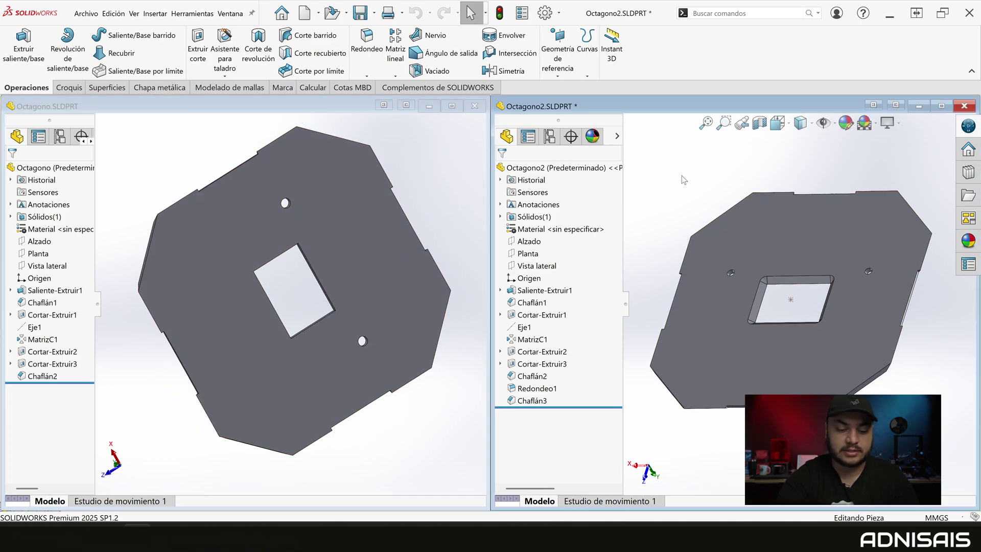
key("ctrl+7")
left_click(449, 186)
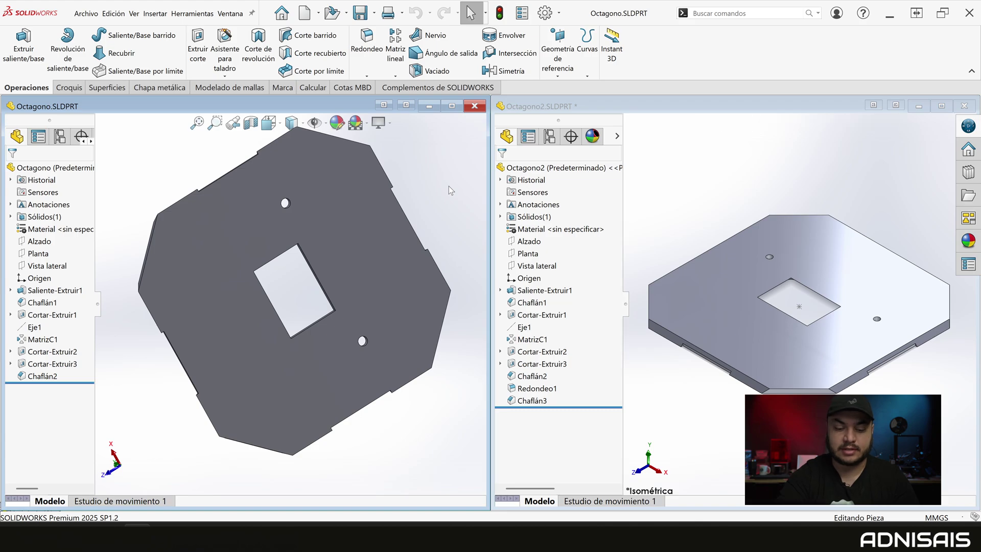
key("ctrl+7")
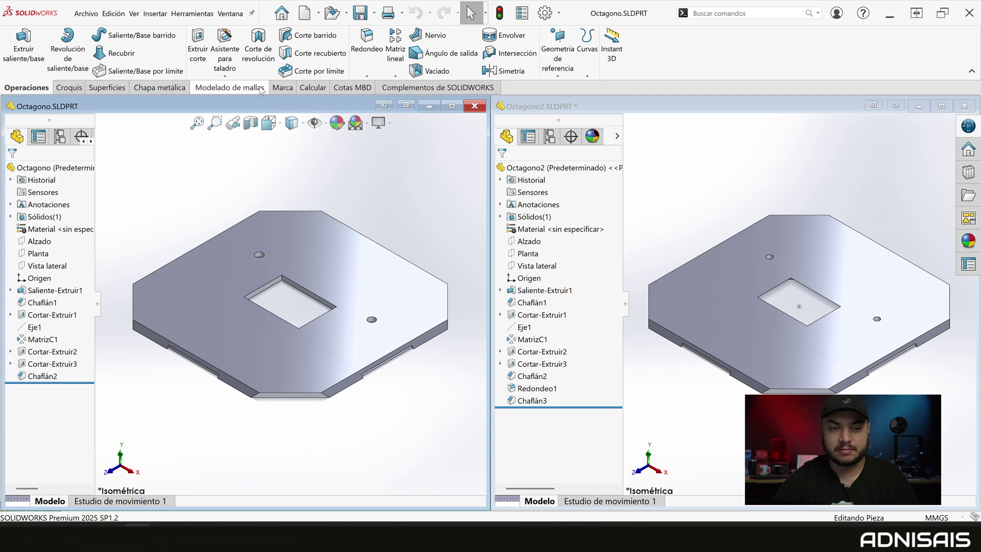
- Cycle through the Octagono2 and Octagono part windows, ending on the Octagono2 - Hoja1 drawing
left_click(238, 19)
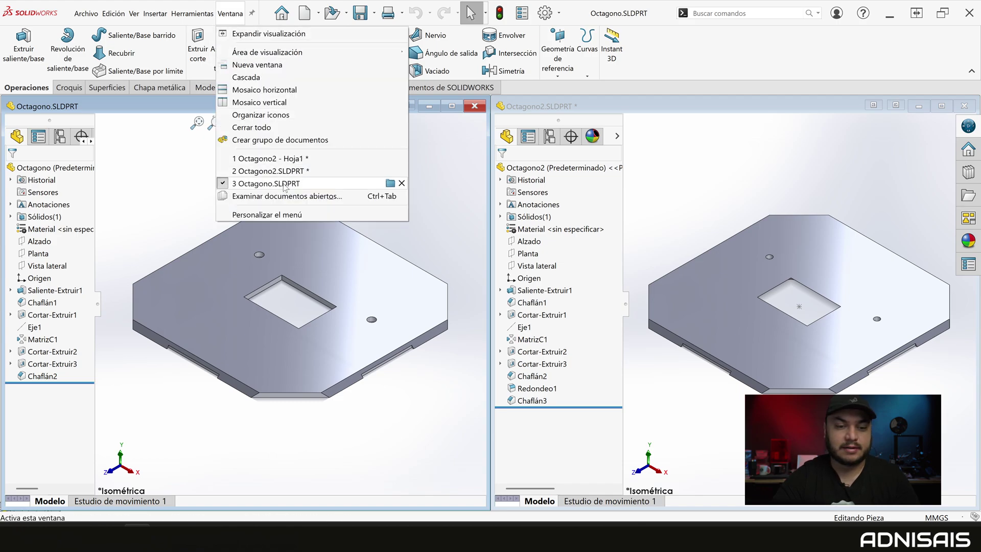
left_click(303, 172)
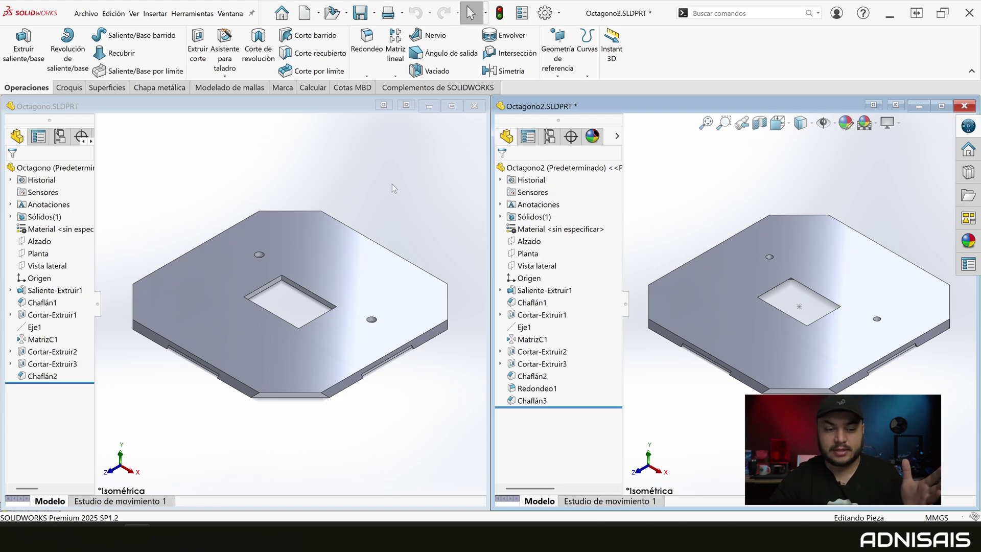
left_click(324, 152)
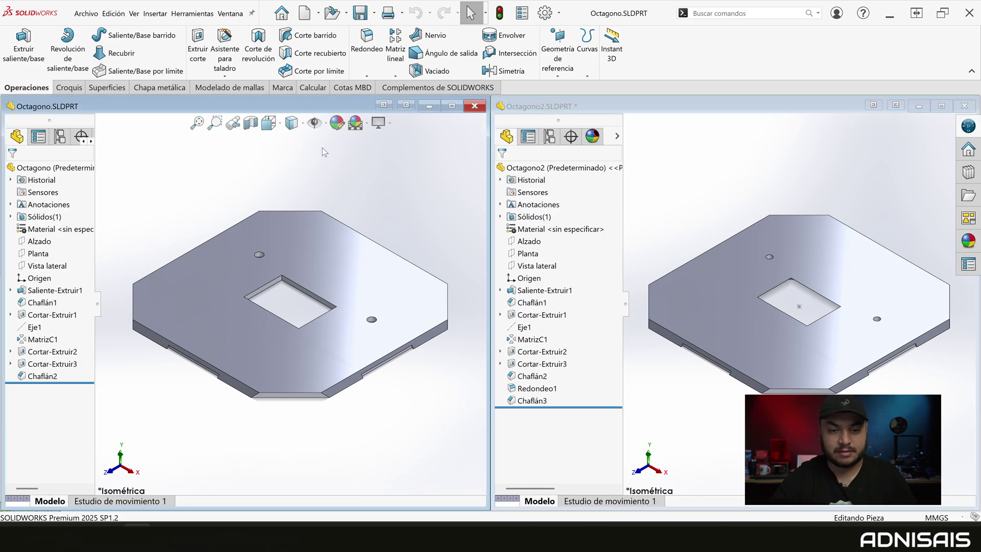
key("ctrl+Tab")
key("ctrl+Tab")
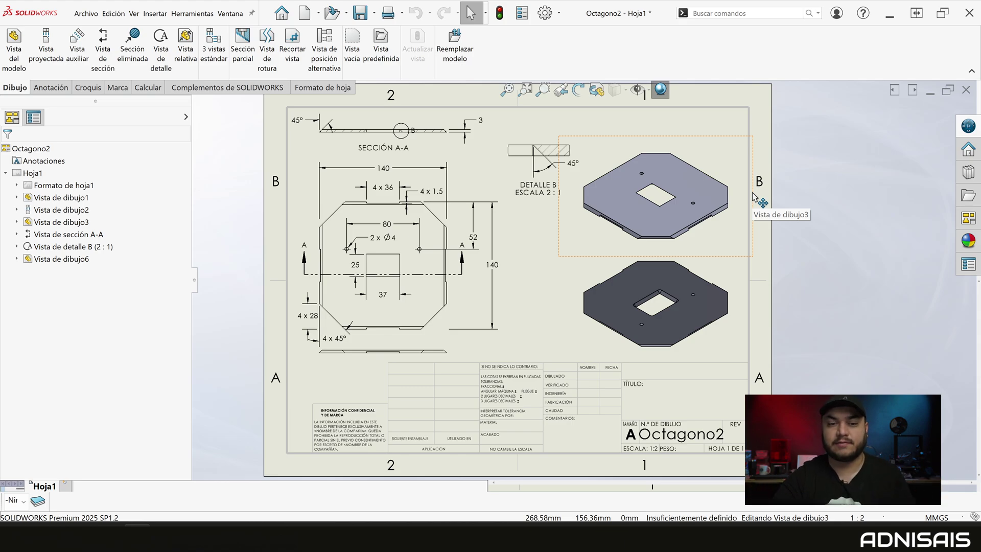
- Browse the Escritorio folder filtered to drawings and select Octagono.SLDDRW
left_click(346, 17)
left_click(339, 31)
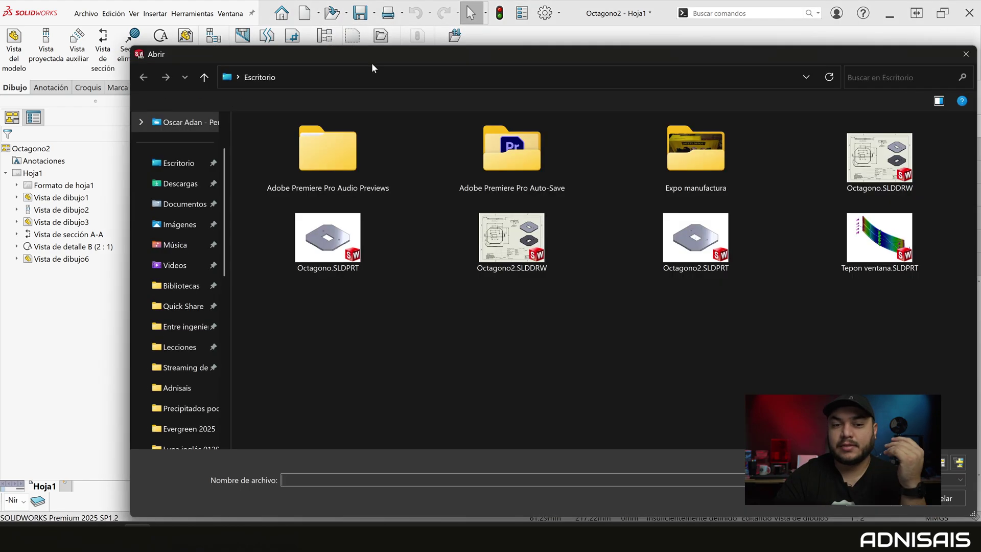
scroll(548, 186, "down", 5)
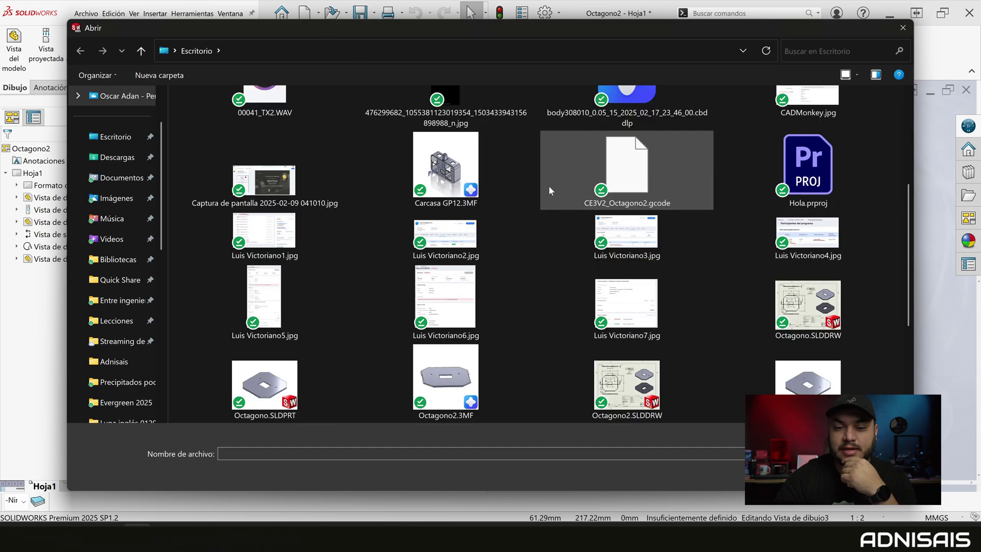
scroll(511, 171, "down", 3)
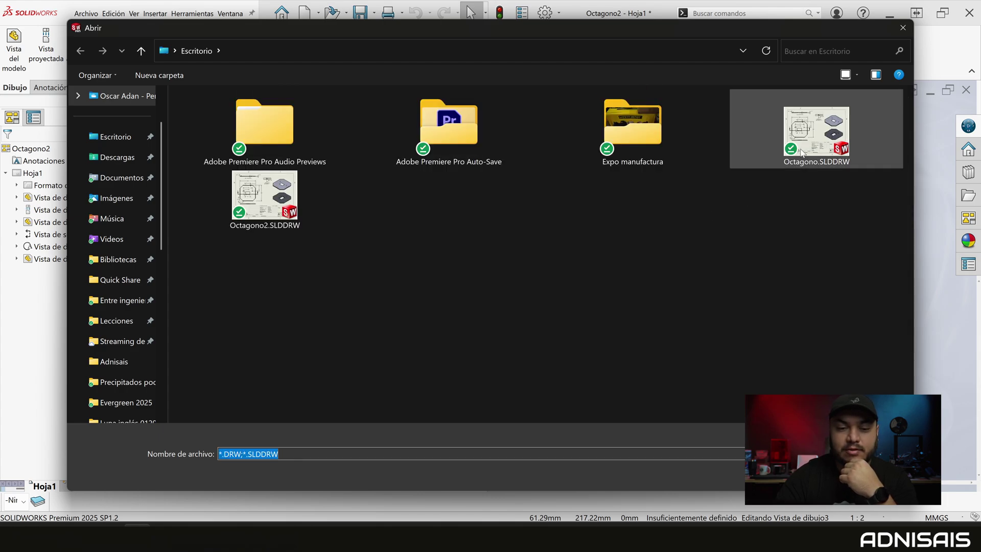
left_click(838, 153)
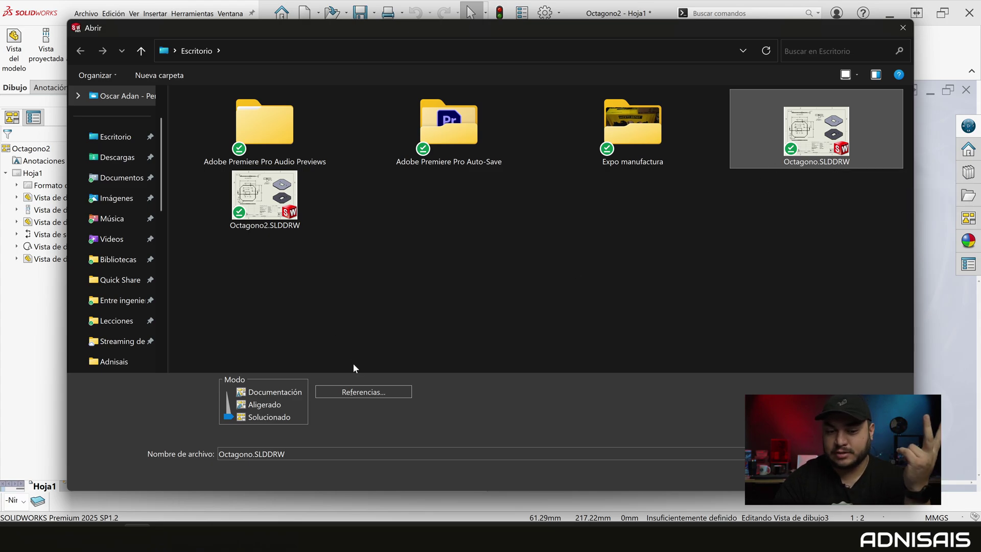
- Replace the drawing's Octagono2.SLDPRT reference with Octagono.SLDPRT from Escritorio
left_click(369, 392)
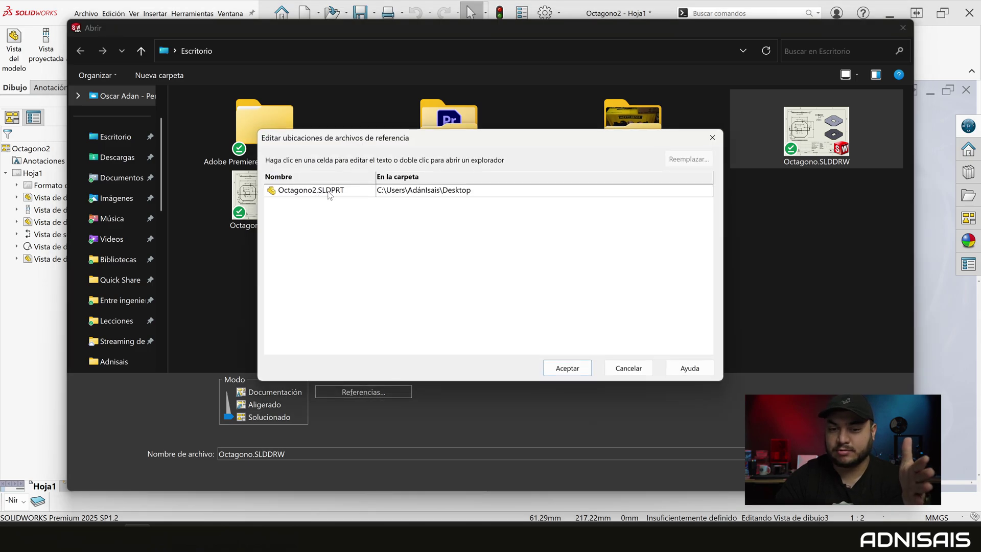
left_click(346, 189)
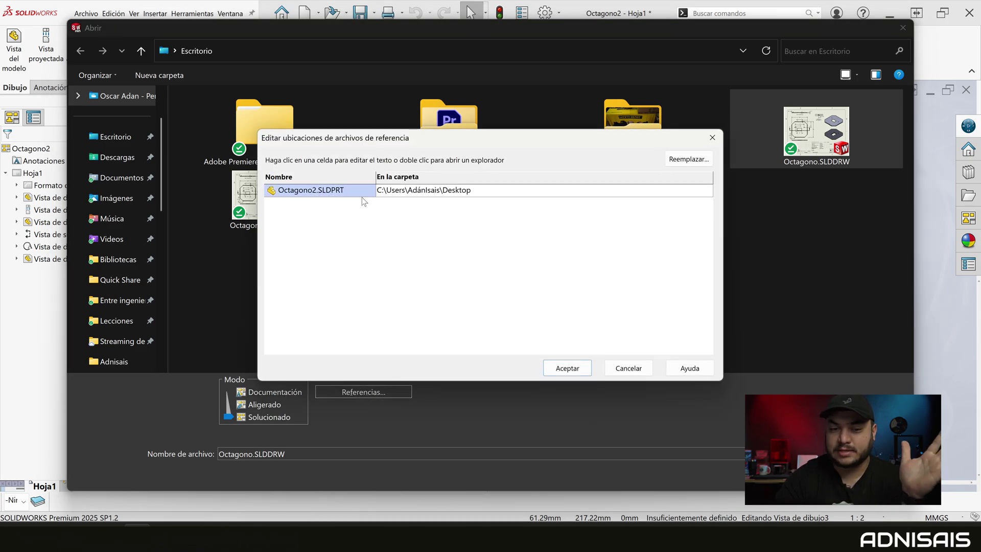
double_click(272, 191)
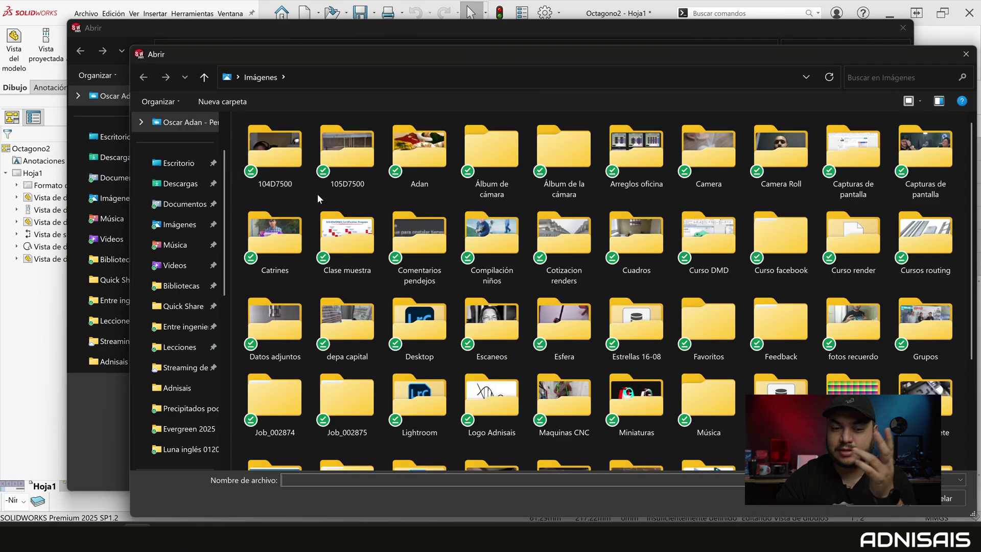
left_click(199, 164)
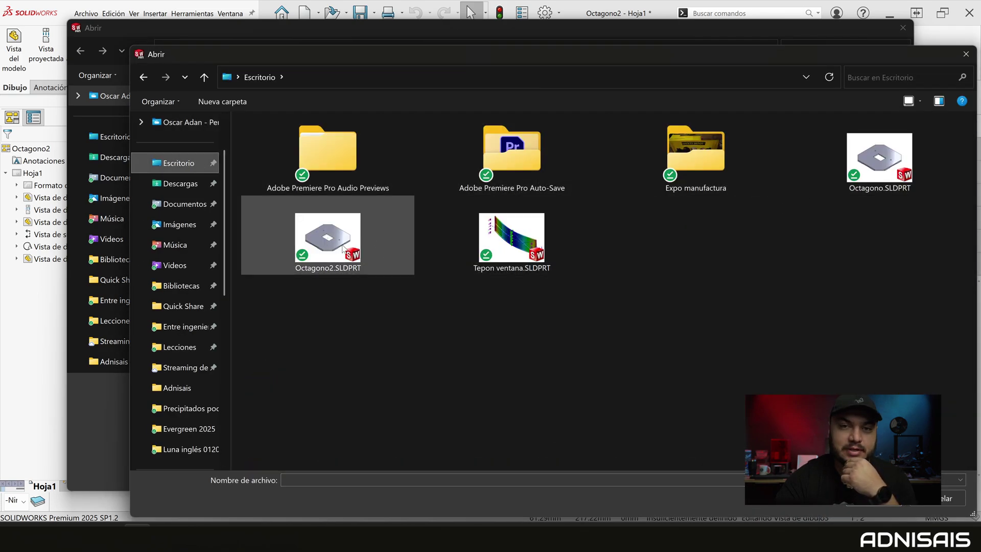
left_click(874, 169)
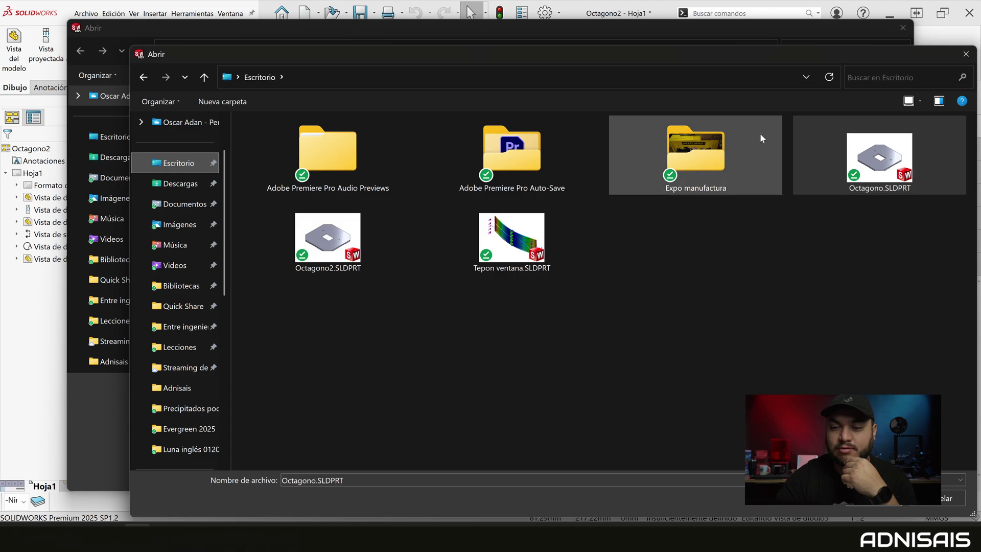
left_click_drag(716, 52, 535, 13)
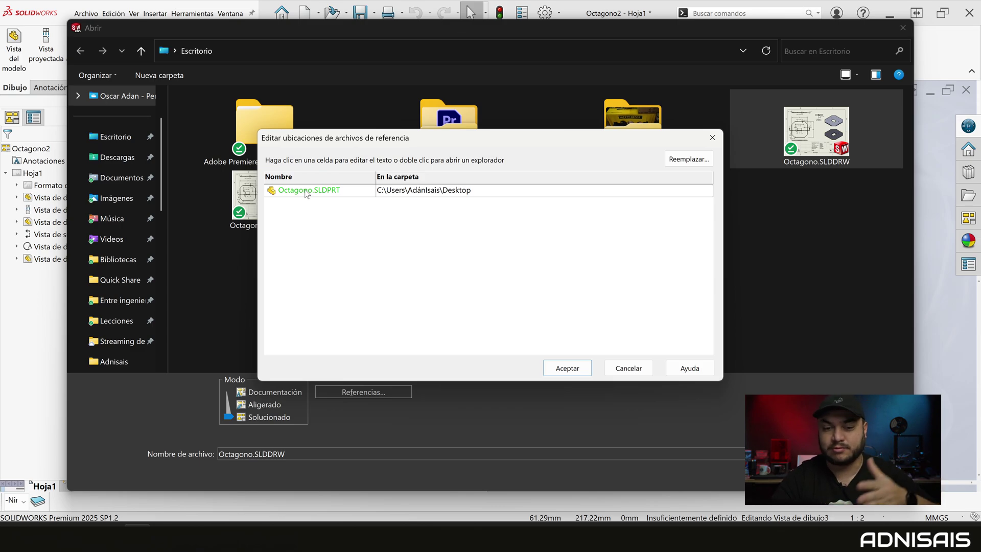
left_click(561, 368)
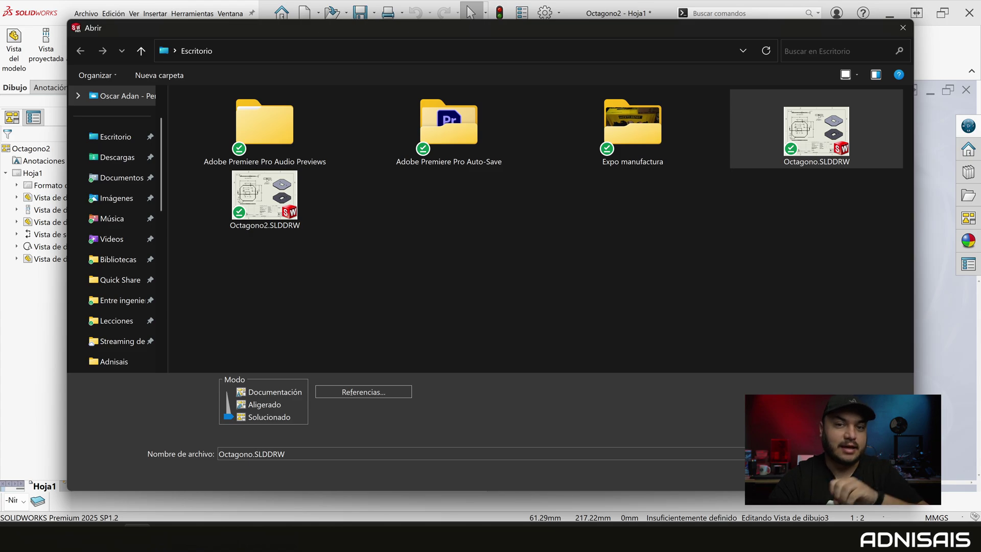
- Open Octagono.SLDDRW keeping its dangling dimensions, tiled beside the Octagono2 part
key("Return")
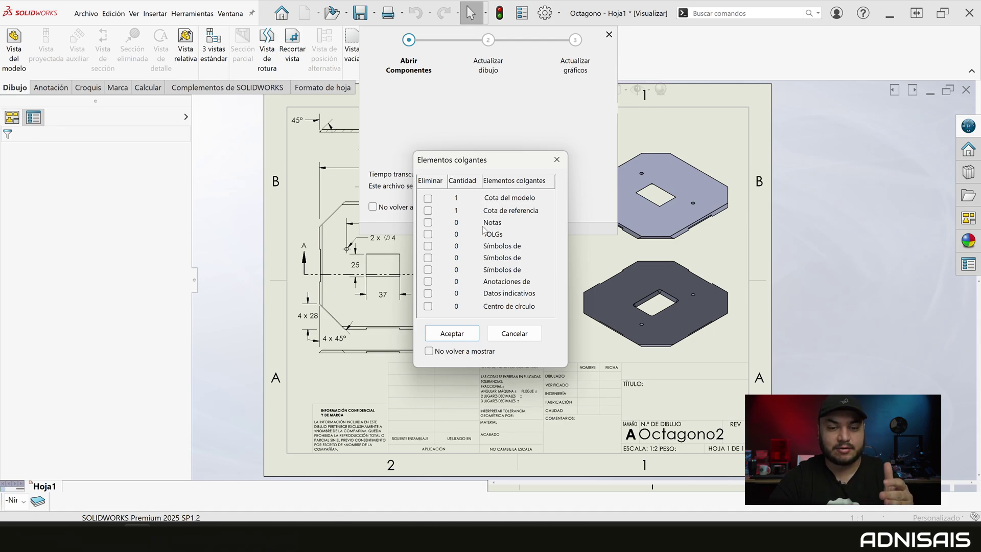
left_click(452, 334)
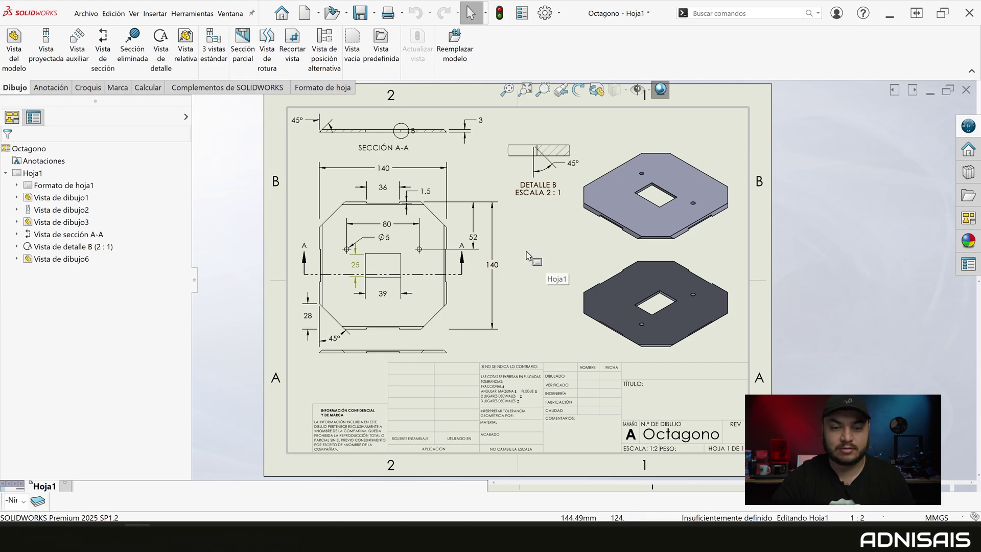
left_click(895, 91)
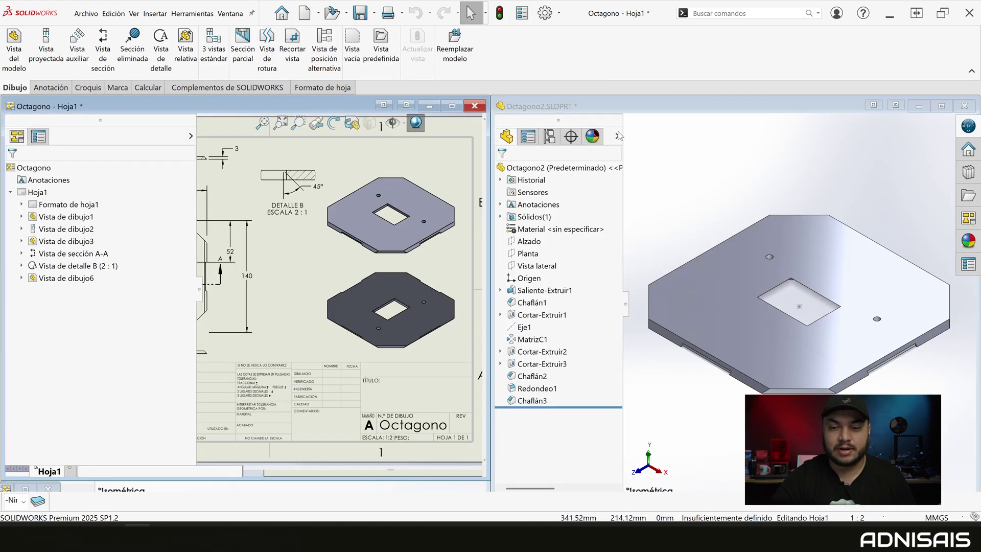
key("ctrl+Tab")
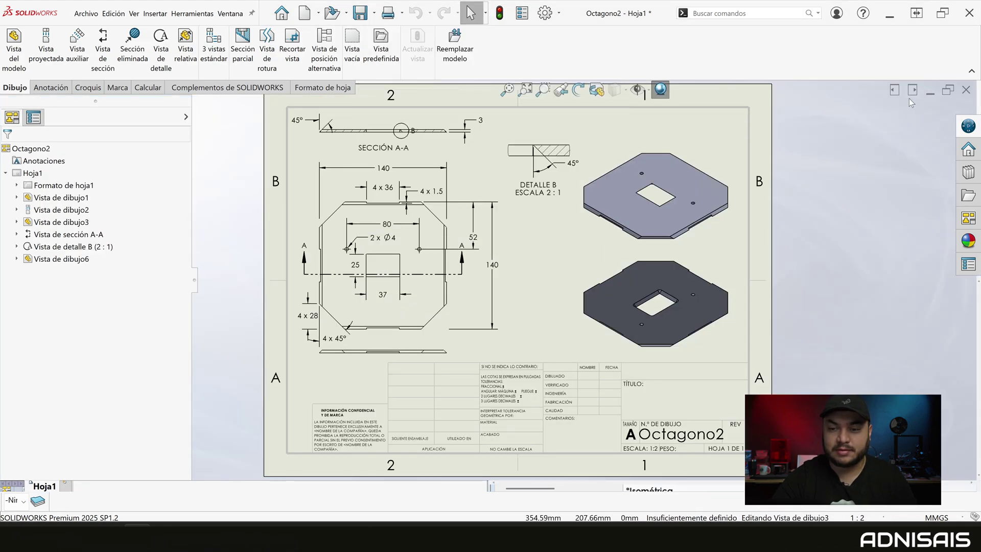
left_click(913, 90)
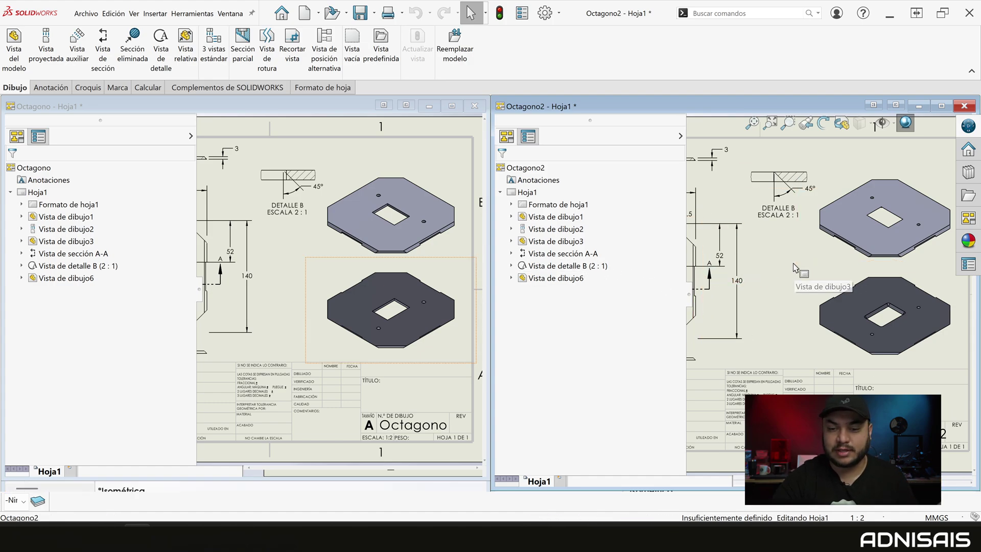
left_click(276, 246)
scroll(284, 175, "down", 5)
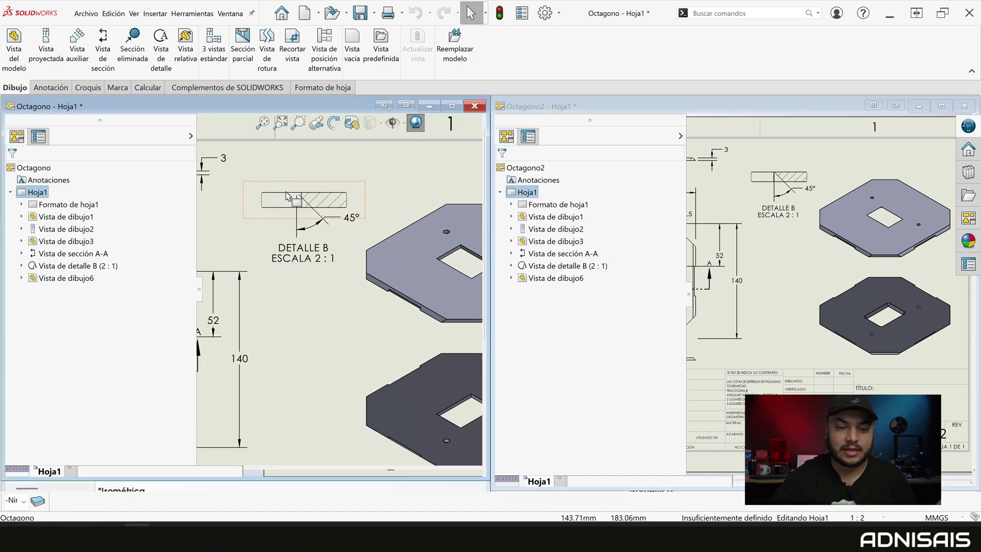
scroll(751, 171, "down", 5)
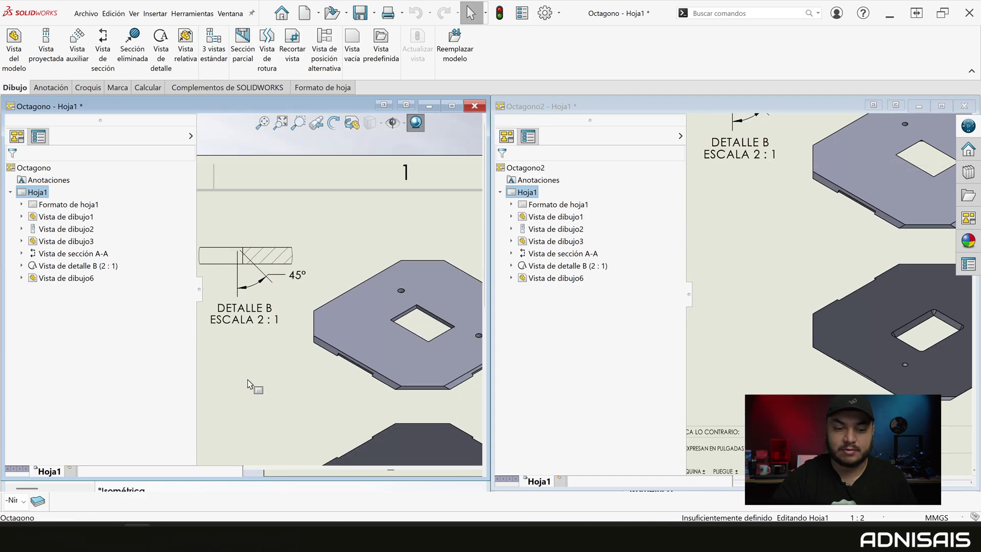
scroll(302, 329, "up", 2)
scroll(298, 303, "up", 2)
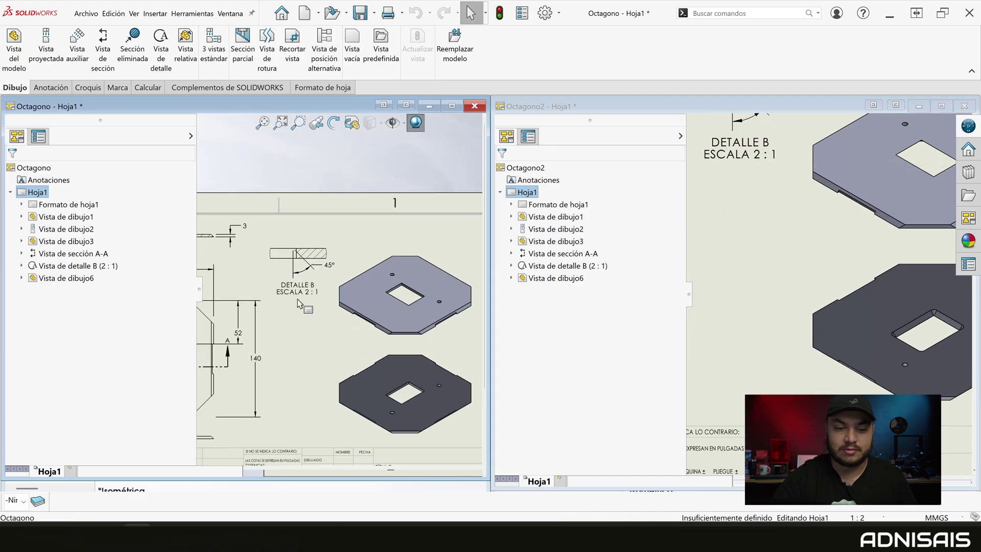
left_click(333, 253)
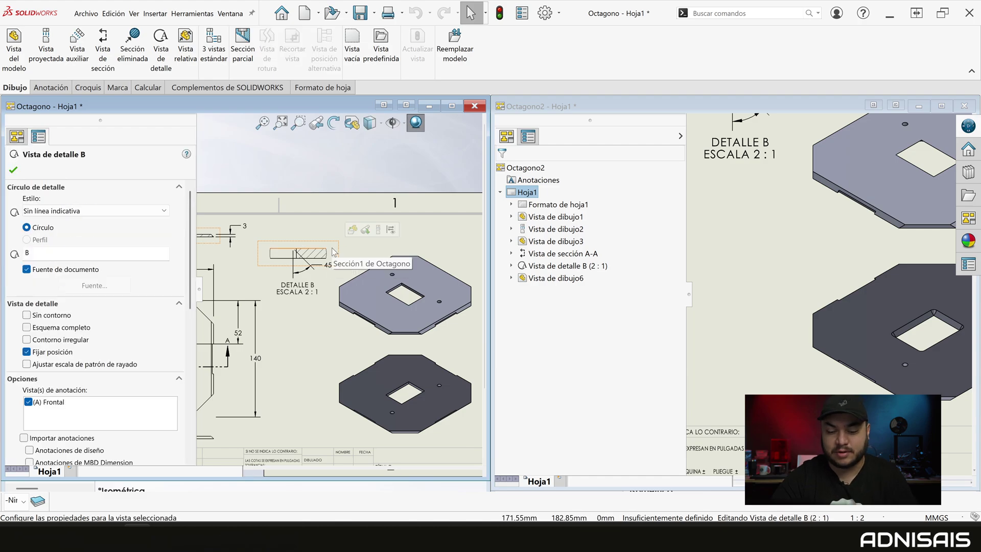
- Delete detail view B and its detail circle from the sheet
key("Delete")
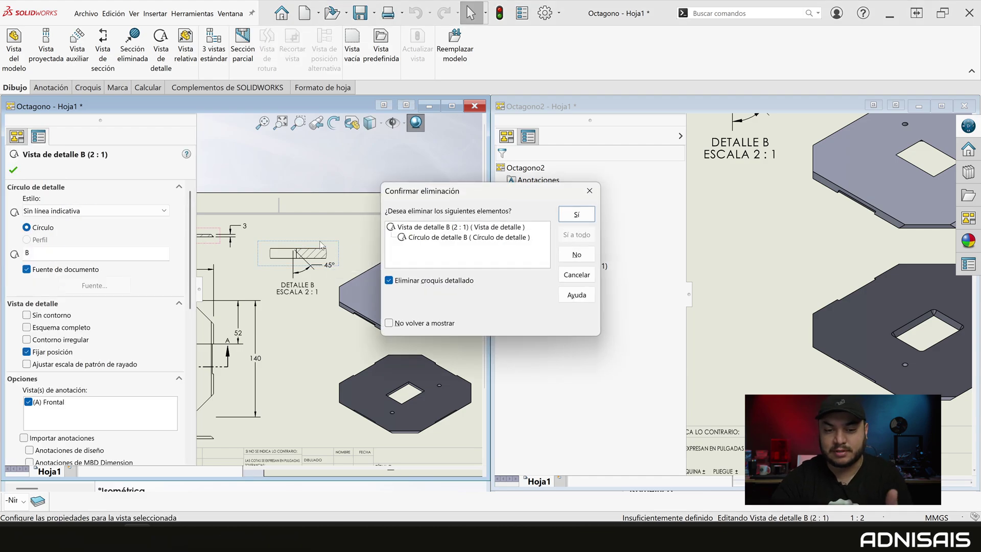
left_click(574, 214)
key("f")
scroll(306, 322, "down", 2)
scroll(307, 322, "down", 3)
scroll(306, 322, "down", 3)
scroll(307, 321, "down", 2)
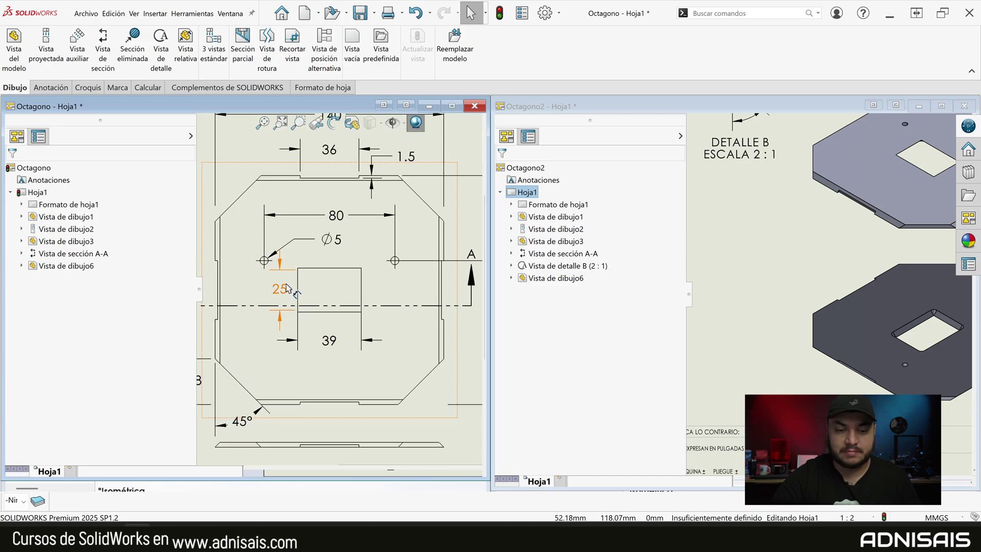
- Remove the faulty 25 dimension at the rectangular cutout in the front view
left_click(301, 282)
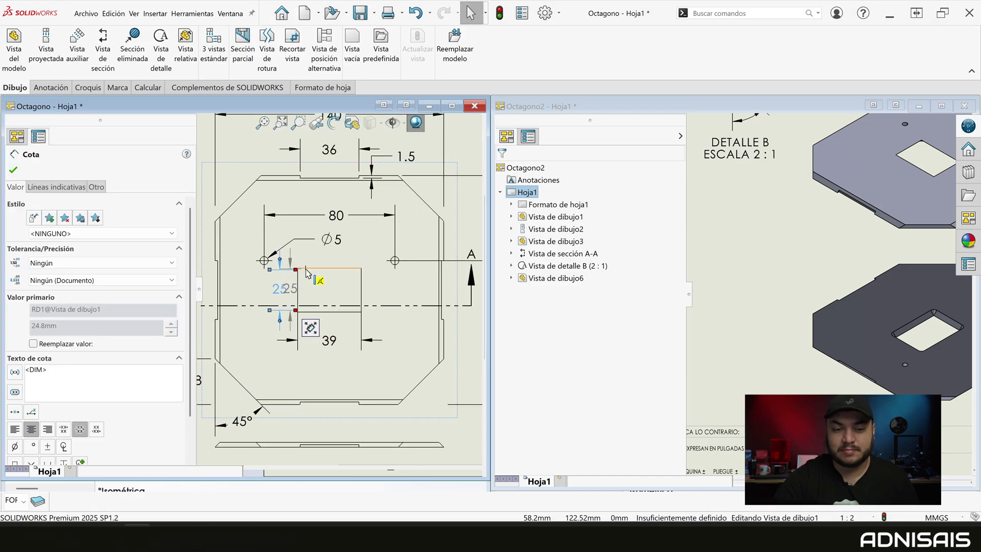
left_click_drag(296, 270, 297, 307)
left_click_drag(312, 273, 306, 273)
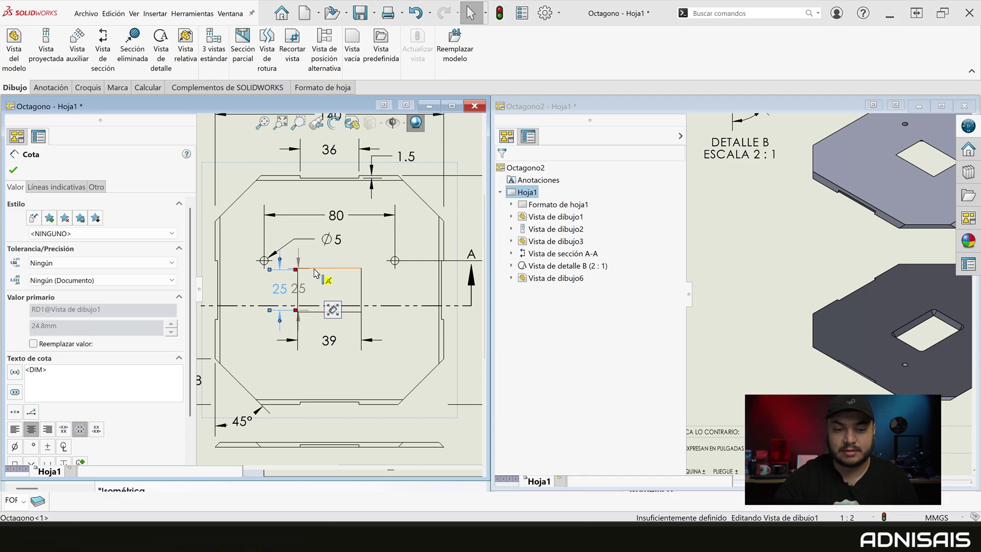
left_click_drag(316, 274, 297, 271)
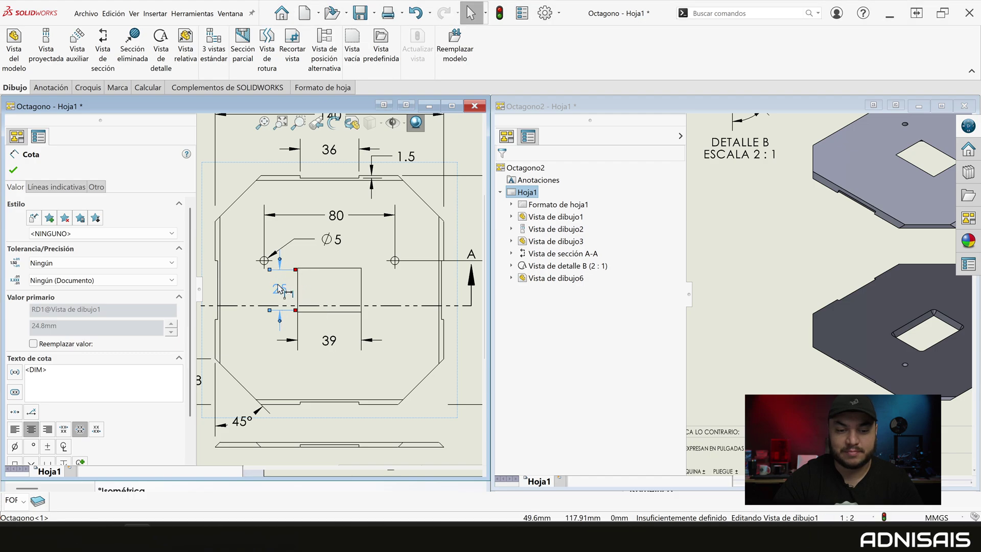
key("Delete")
left_click(296, 291)
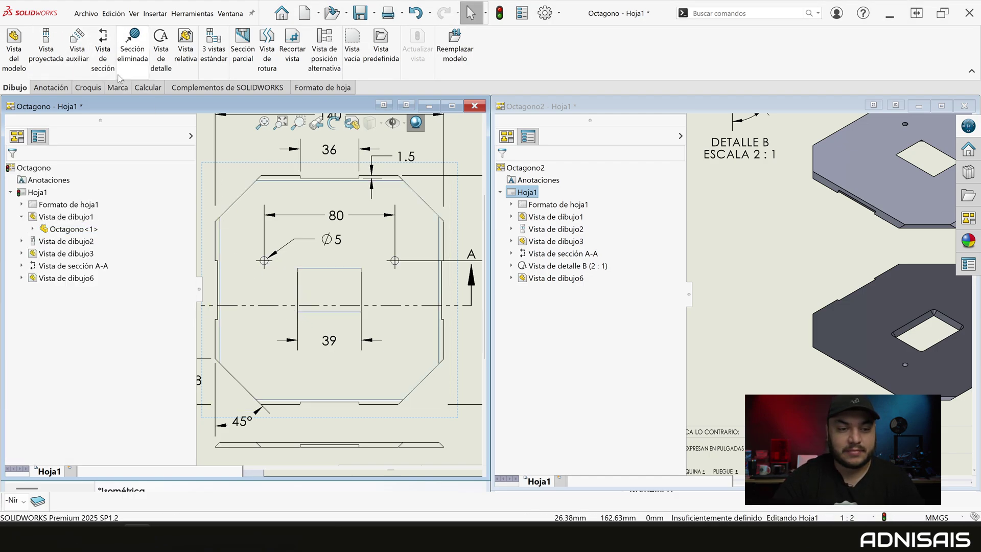
left_click(301, 305)
- Add a 27 Smart Dimension from the left hole centre to the horizontal centreline
key("Escape")
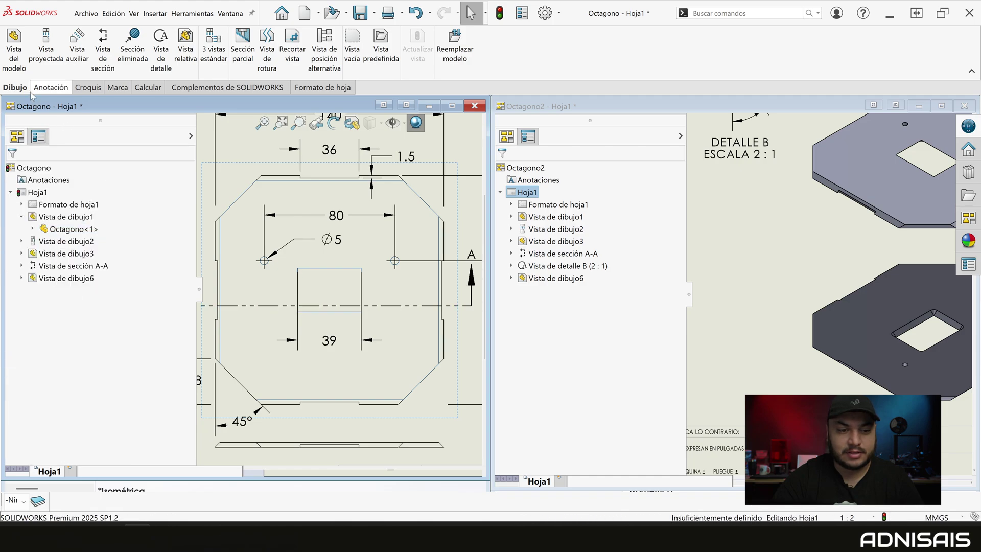
left_click(51, 88)
left_click(19, 49)
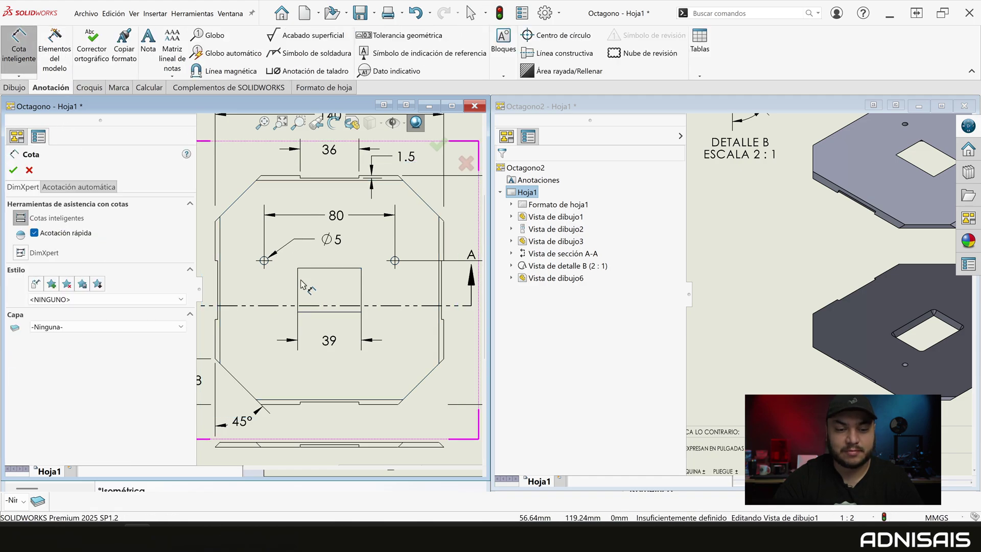
left_click(281, 284)
key("Escape")
left_click(280, 284)
left_click(24, 502)
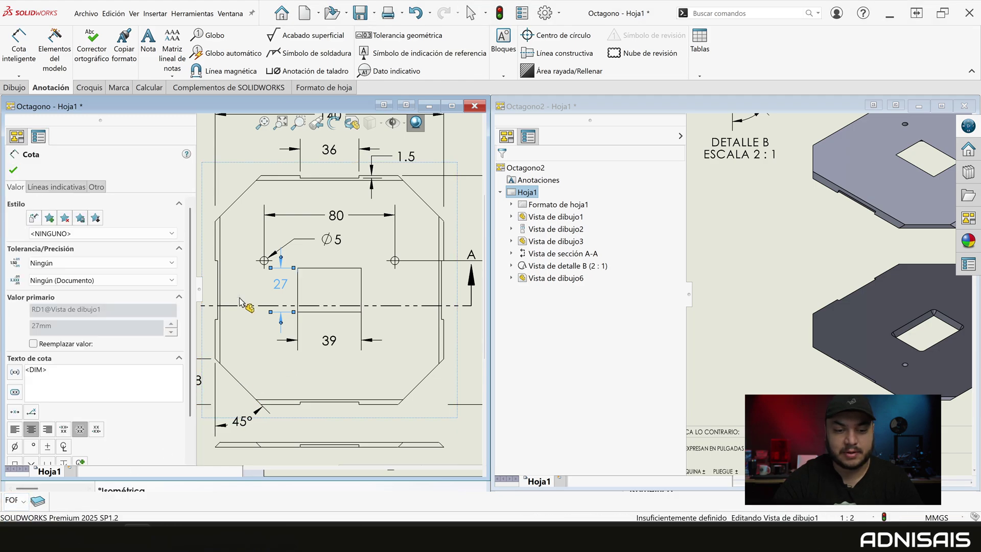
left_click(280, 279)
scroll(402, 291, "up", 1)
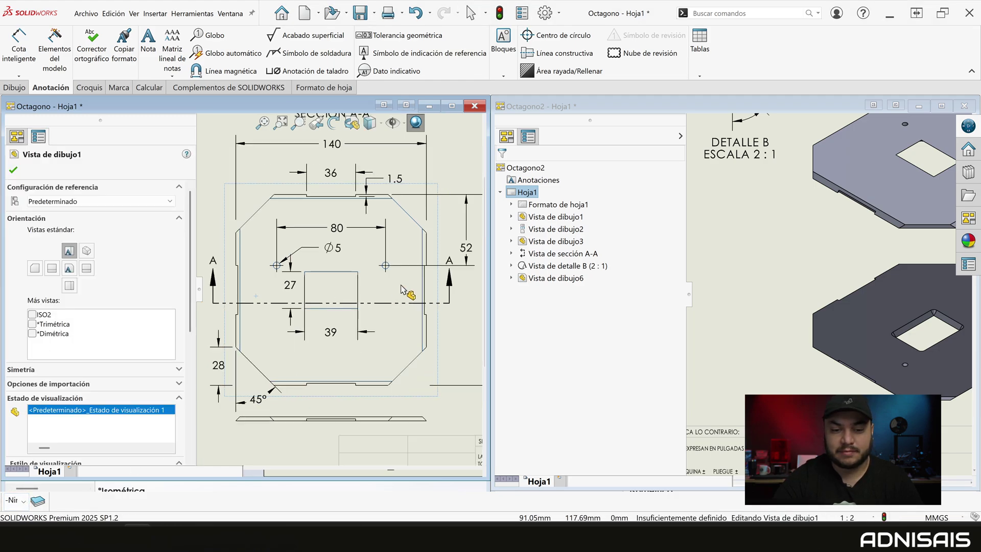
- Compare with Octagono2's 2 x Ø4 callout, then prefix the Ø5 hole dimension with '2 x '
left_click(711, 240)
scroll(741, 251, "up", 3)
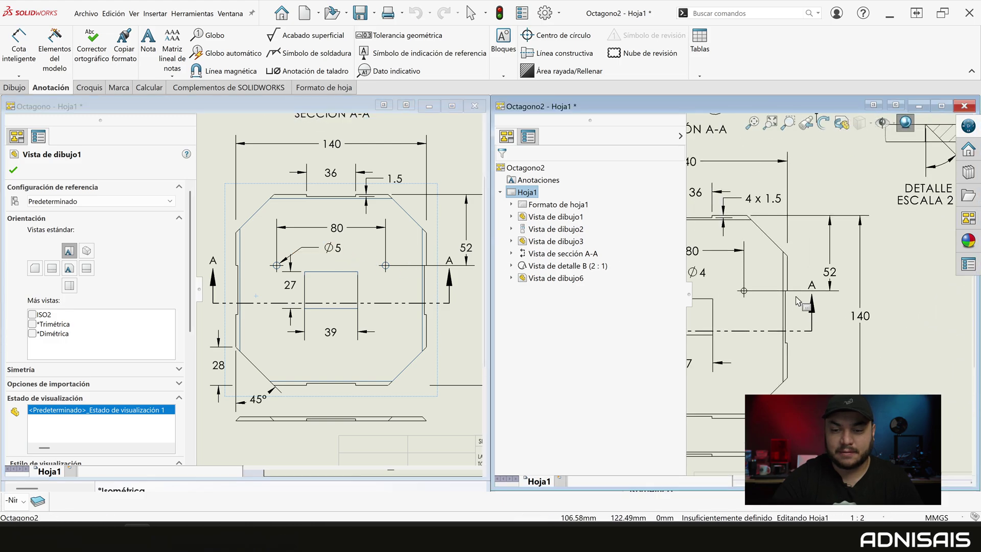
scroll(772, 258, "down", 3)
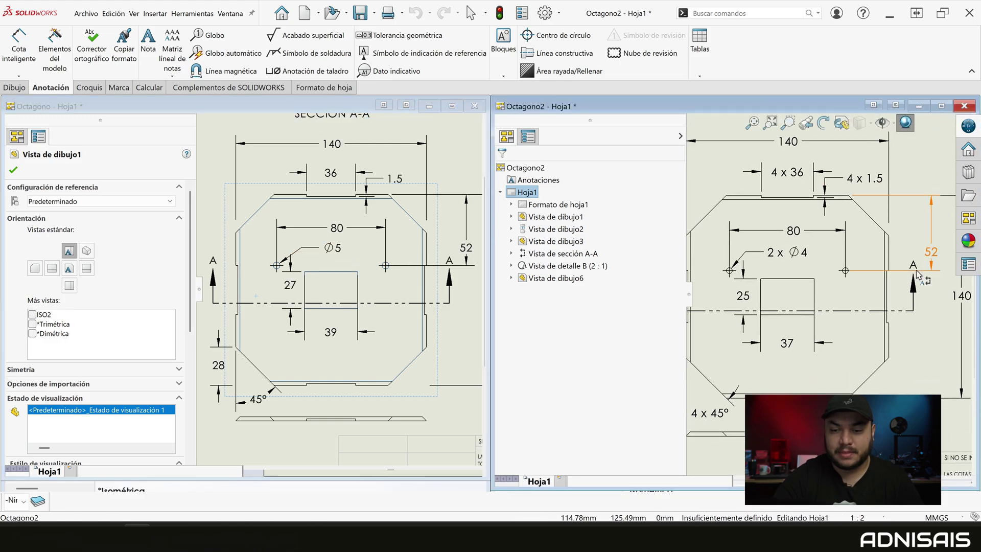
left_click(337, 257)
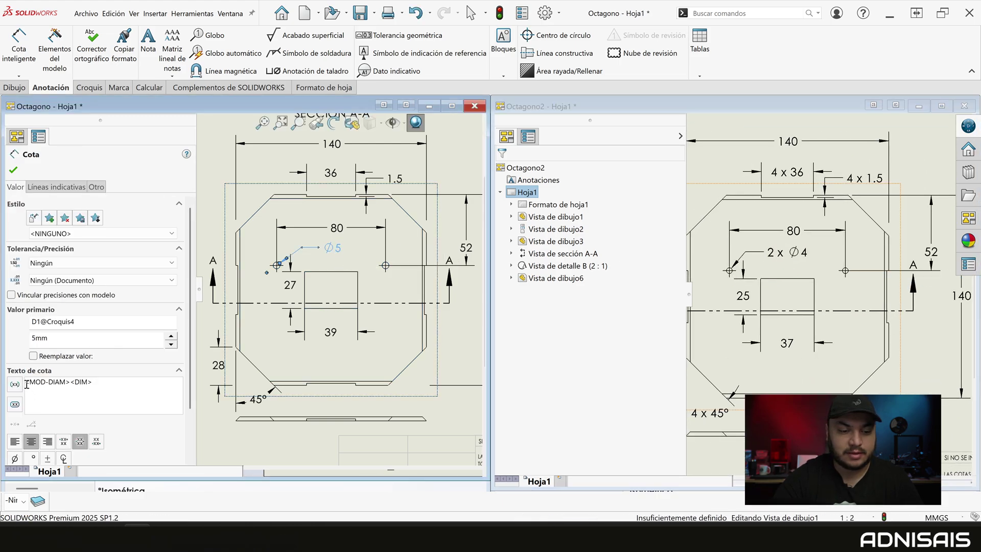
type("2 x")
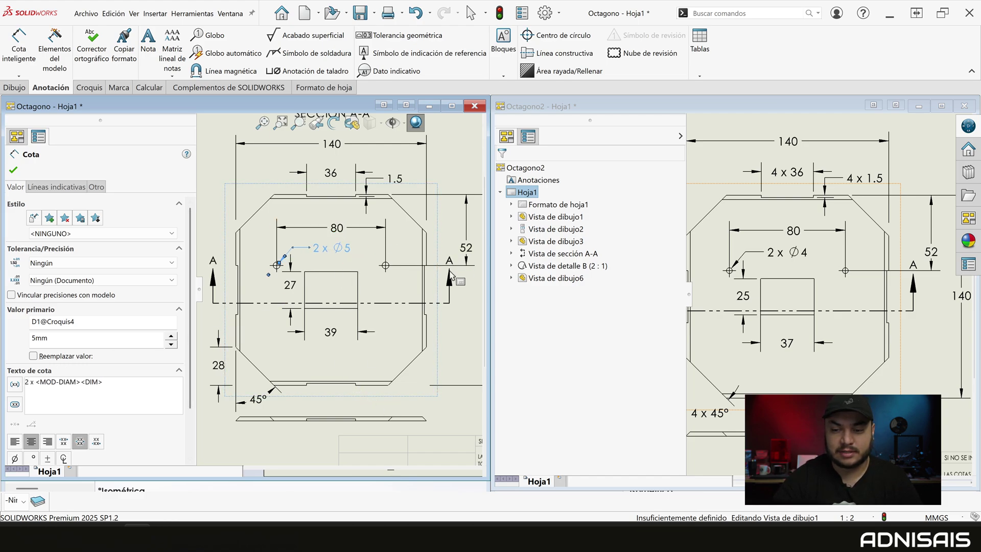
scroll(391, 234, "up", 1)
scroll(391, 234, "up", 1)
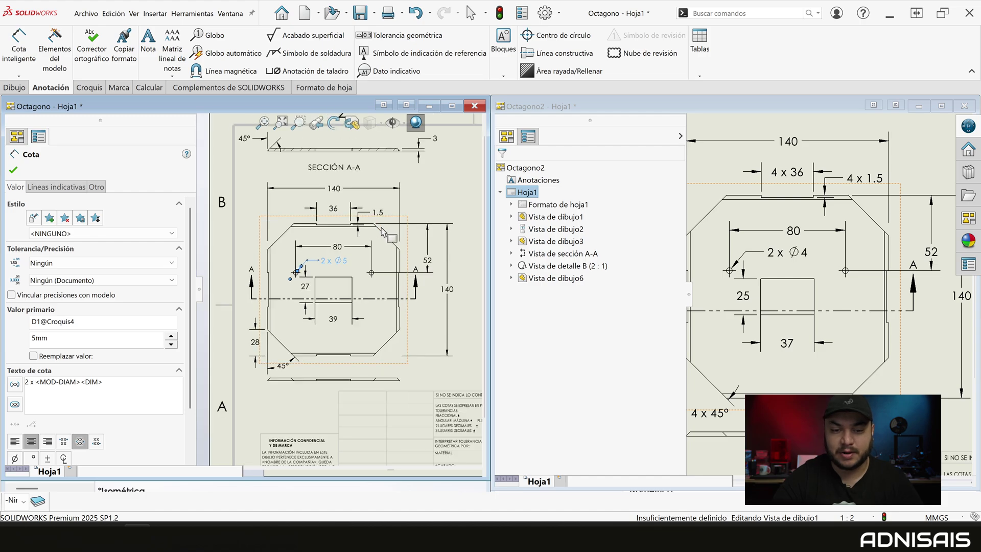
key("Escape")
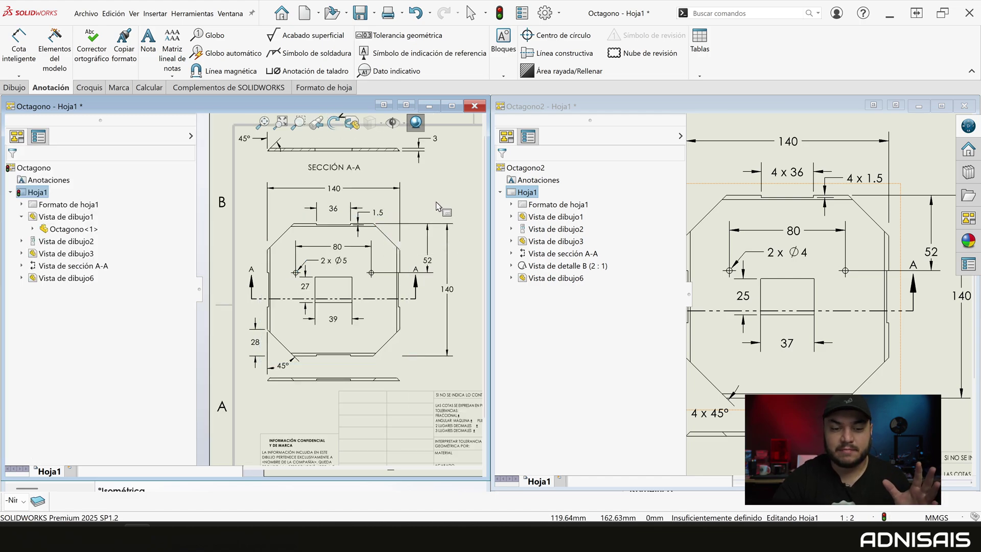
- Pan the sheet to frame the section view and maximize the Octagono - Hoja1 window
scroll(425, 252, "up", 1)
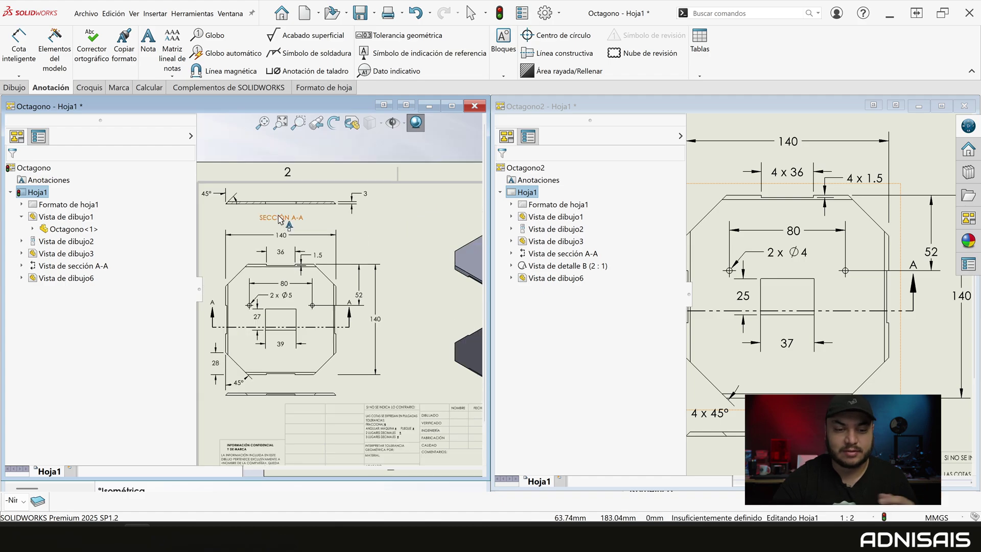
middle_click_drag(308, 219, 340, 198)
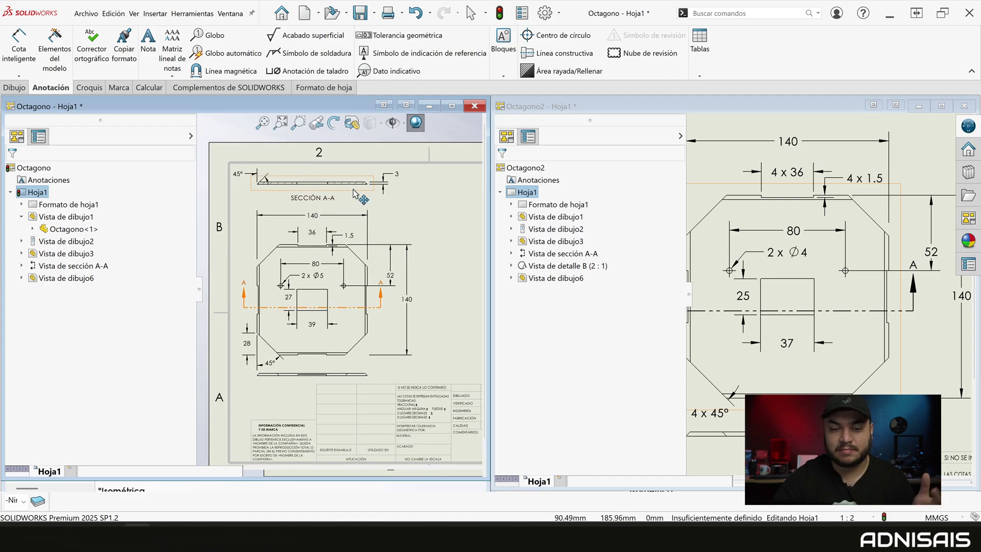
middle_click_drag(438, 220, 421, 214)
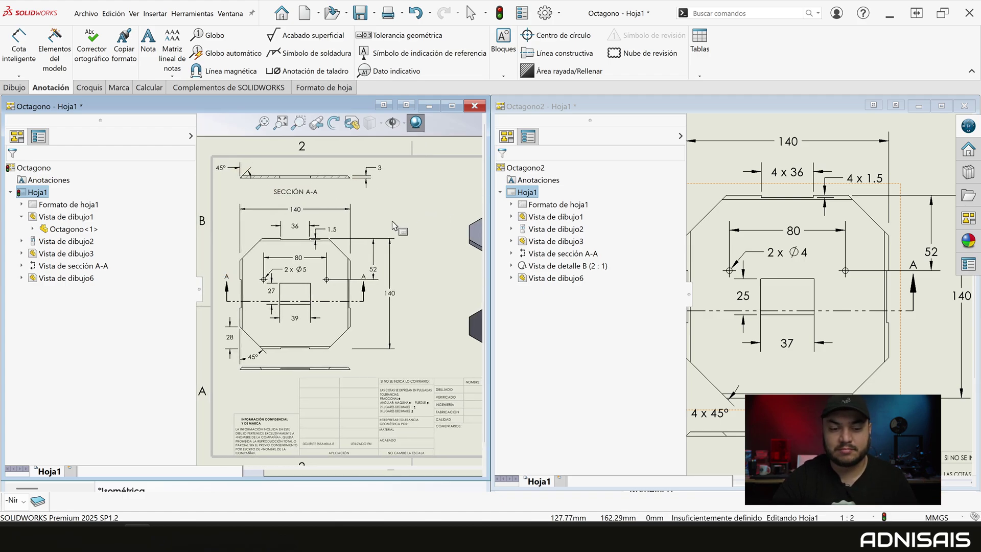
left_click(452, 106)
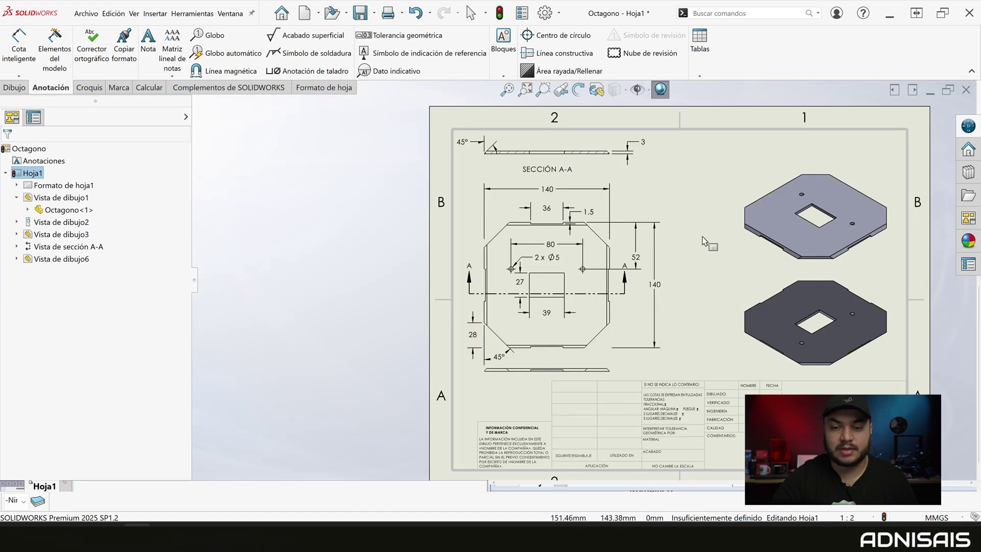
middle_click_drag(702, 258, 565, 245)
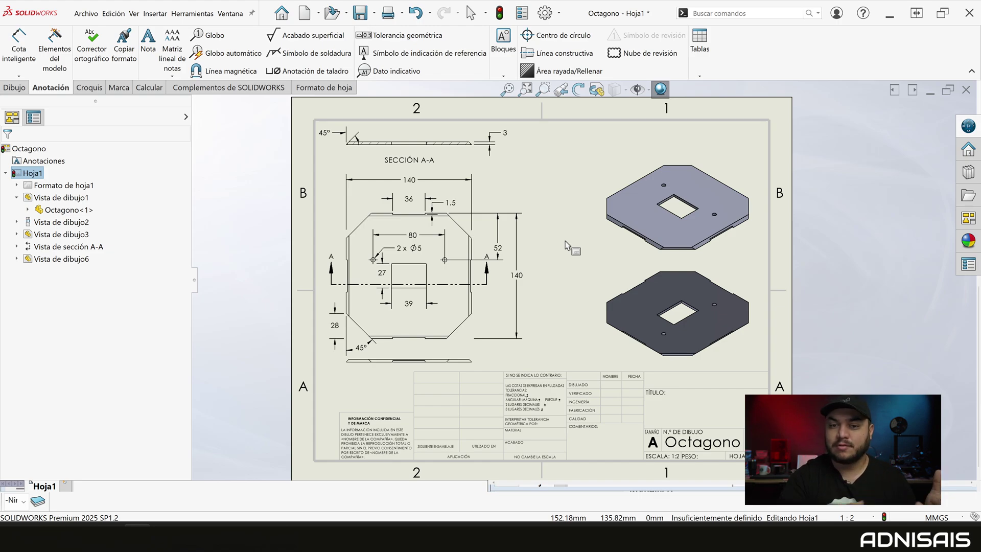
left_click(363, 14)
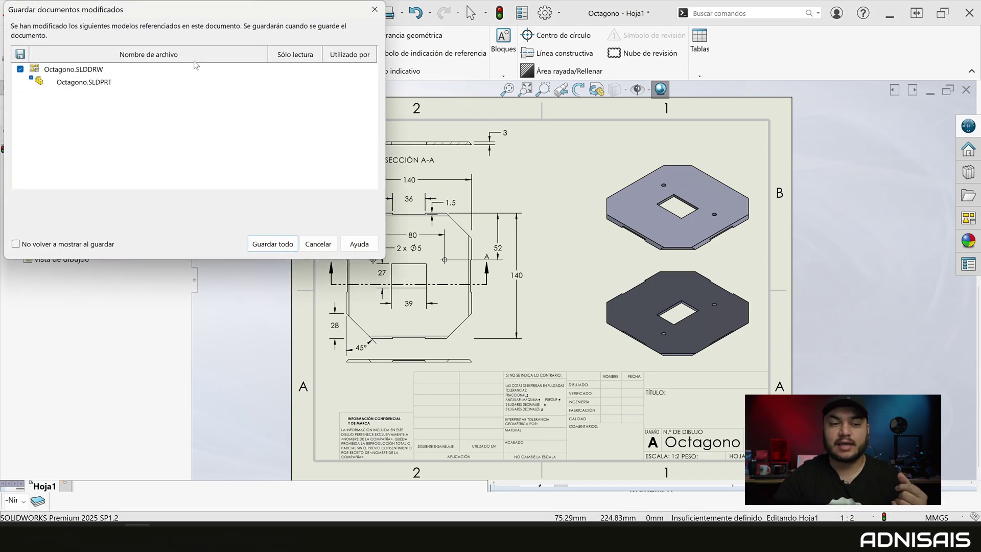
- Save all modified documents: Octagono.SLDDRW and Octagono.SLDPRT
left_click(272, 244)
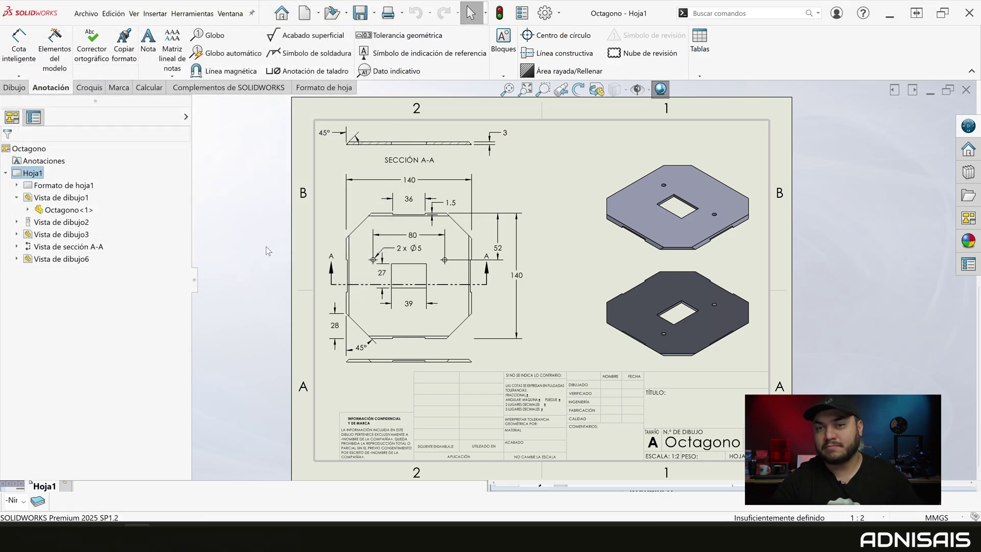